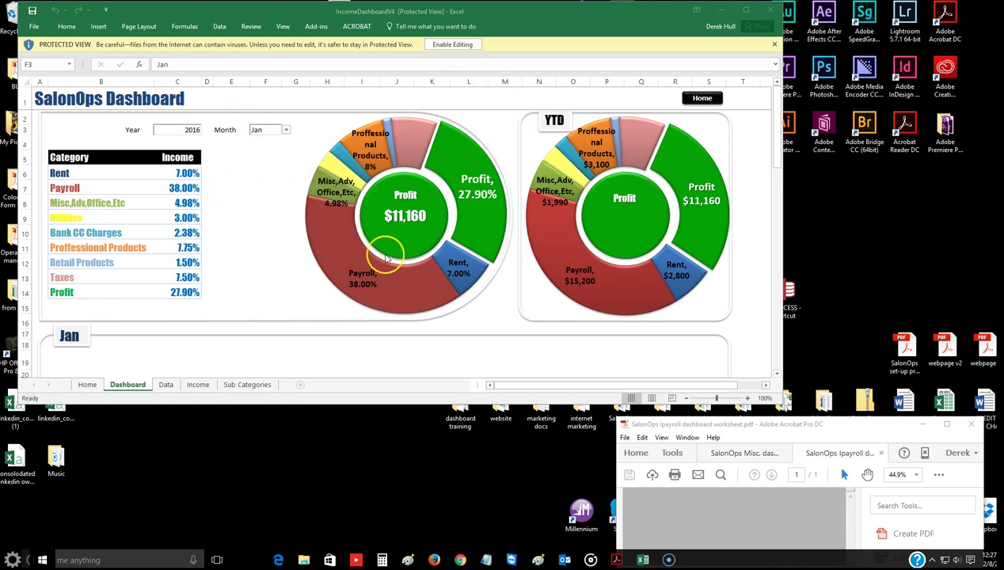
Maximize the workbook window, go to the Home sheet and enable editing for the protected file.
click(746, 11)
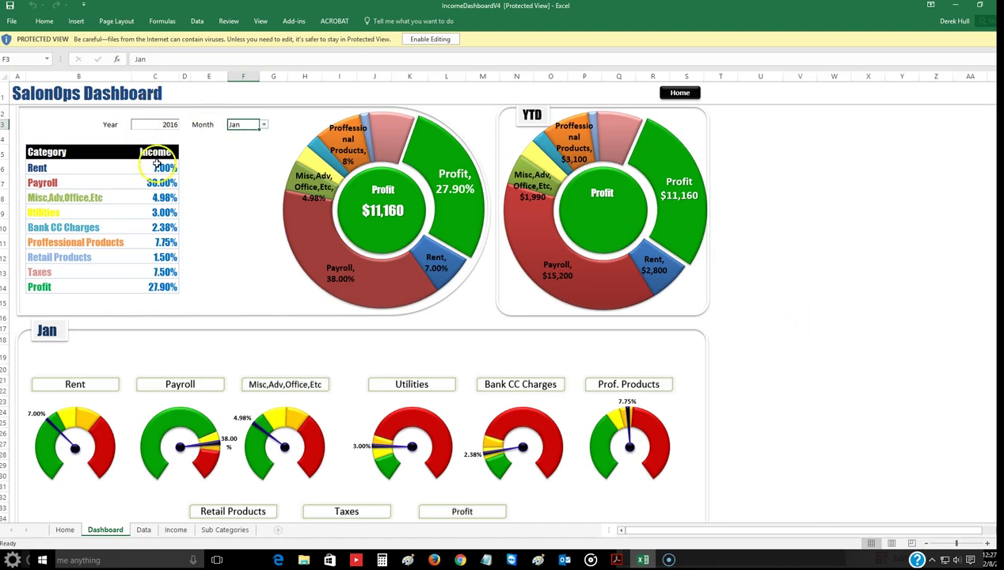
click(66, 530)
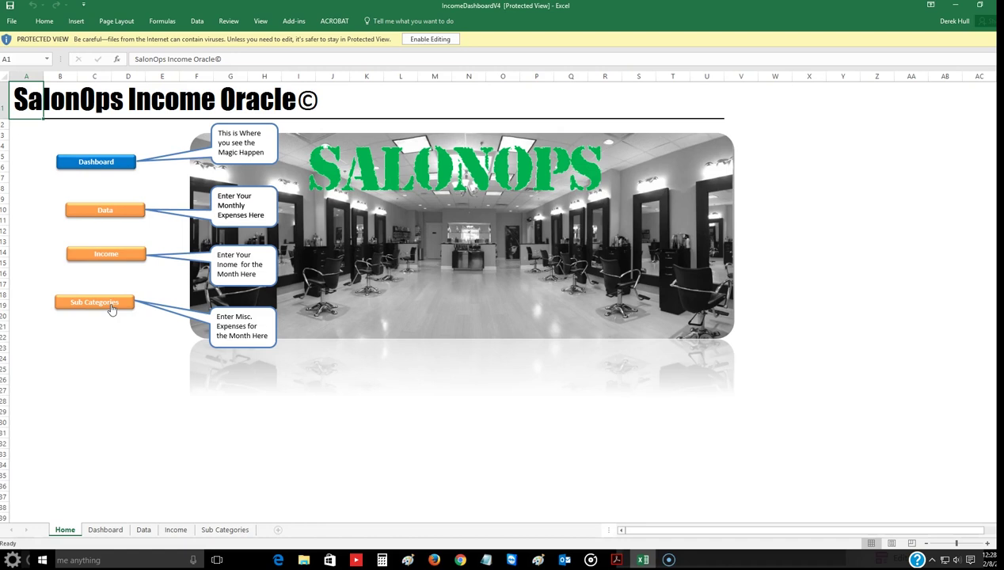
click(122, 164)
click(124, 165)
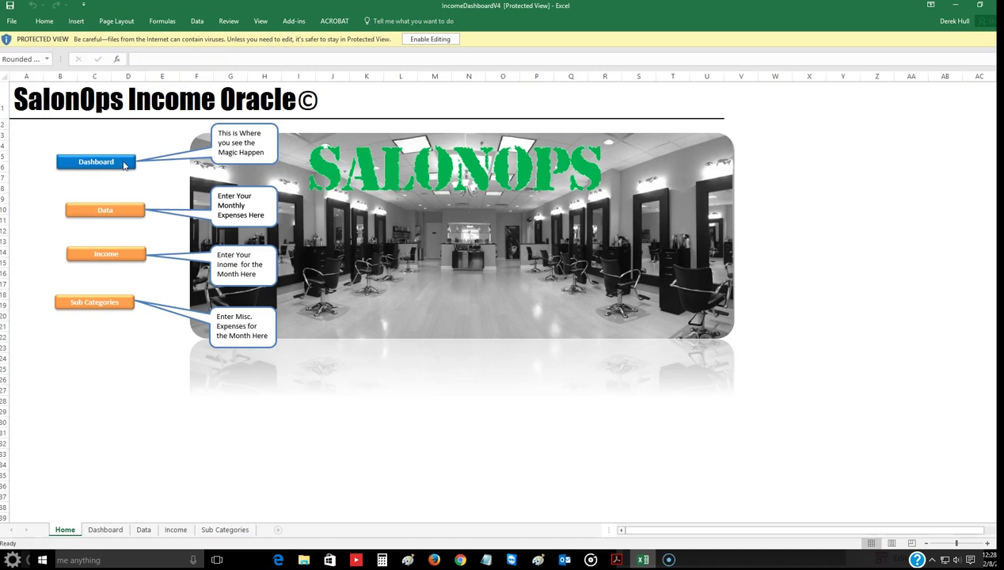
click(432, 38)
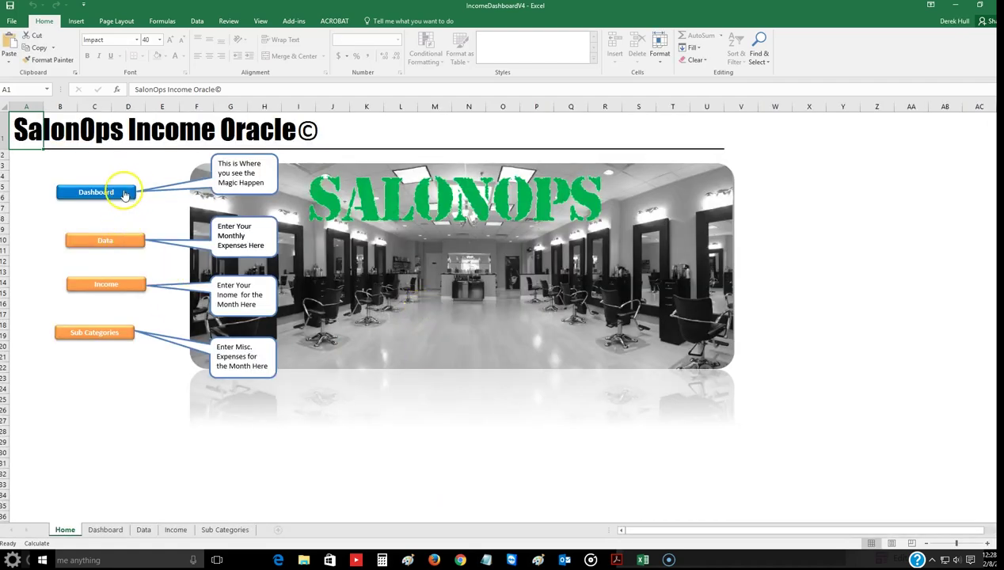
Open the Dashboard sheet from its Home sheet link and examine the January and YTD profit charts and the category gauges.
click(124, 197)
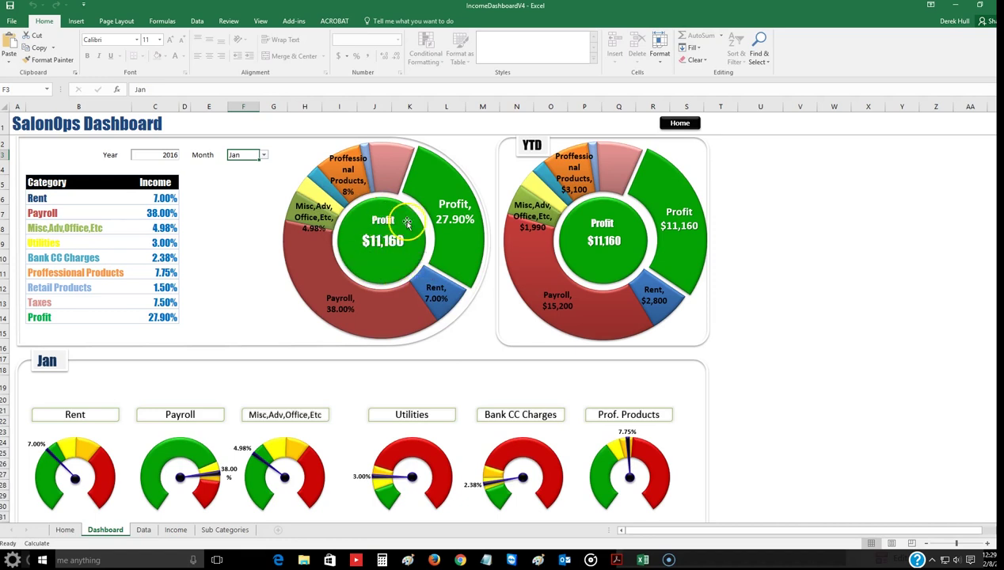
mouse_move(455, 212)
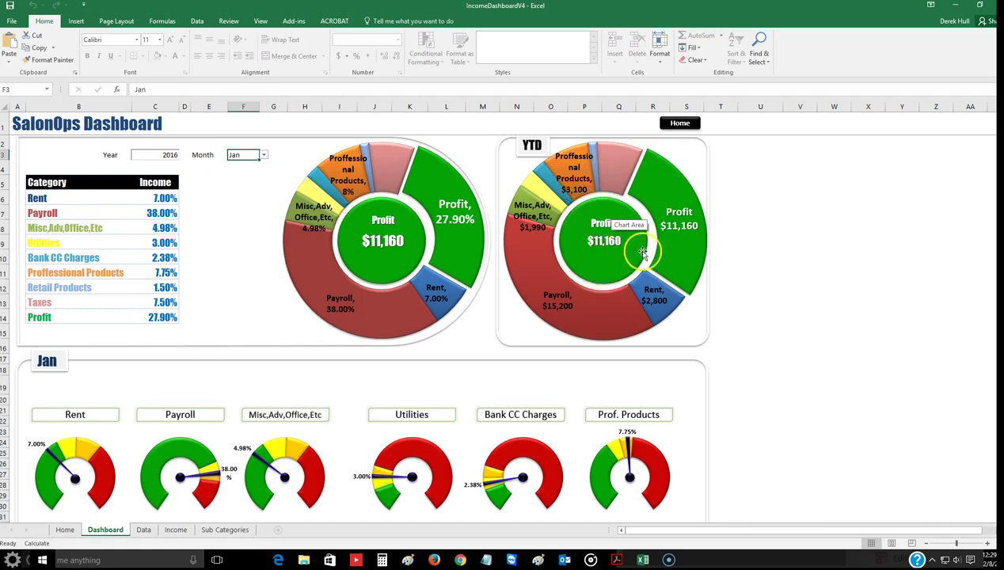
scroll(264, 242, down, 2)
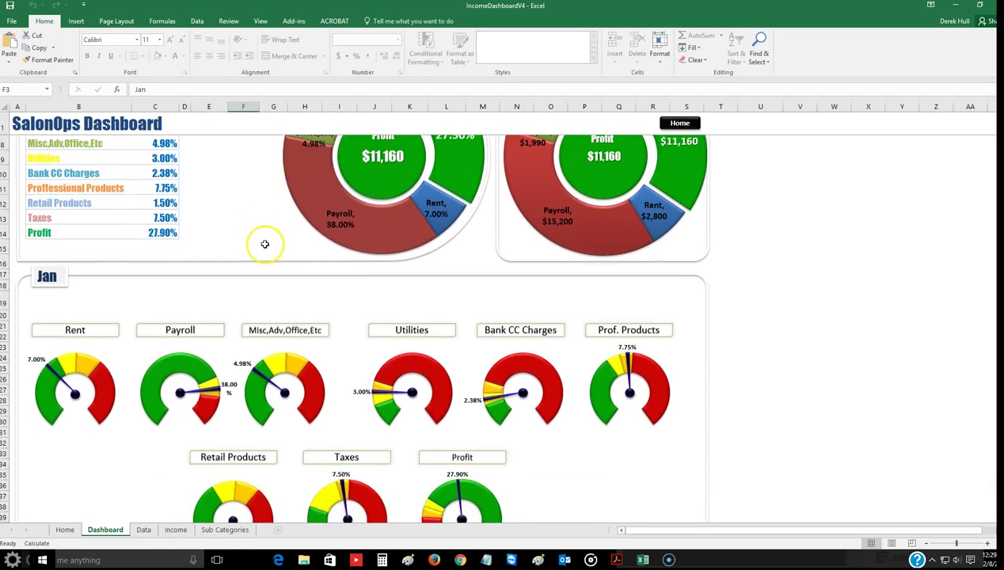
scroll(259, 242, up, 1)
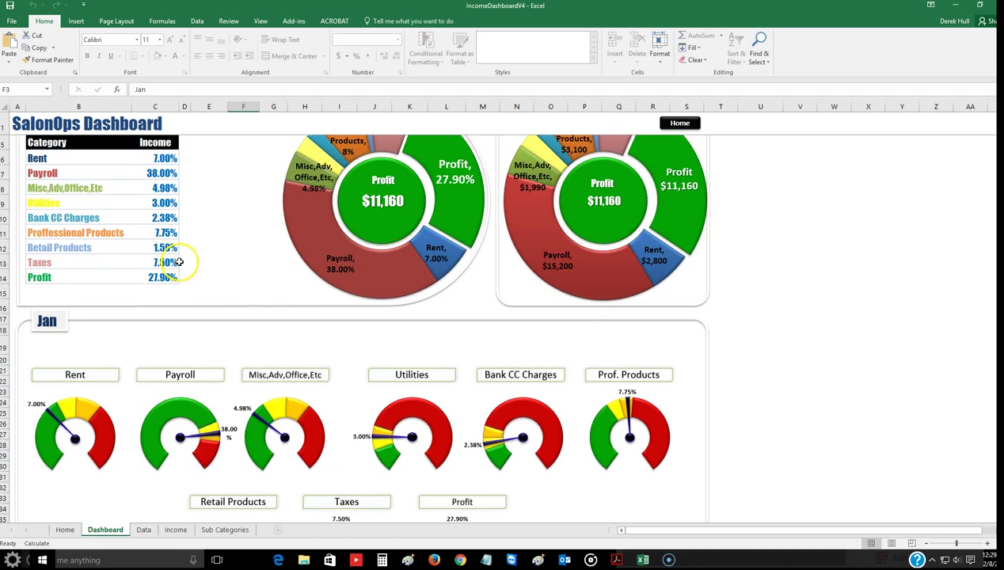
scroll(230, 229, down, 2)
scroll(229, 233, down, 1)
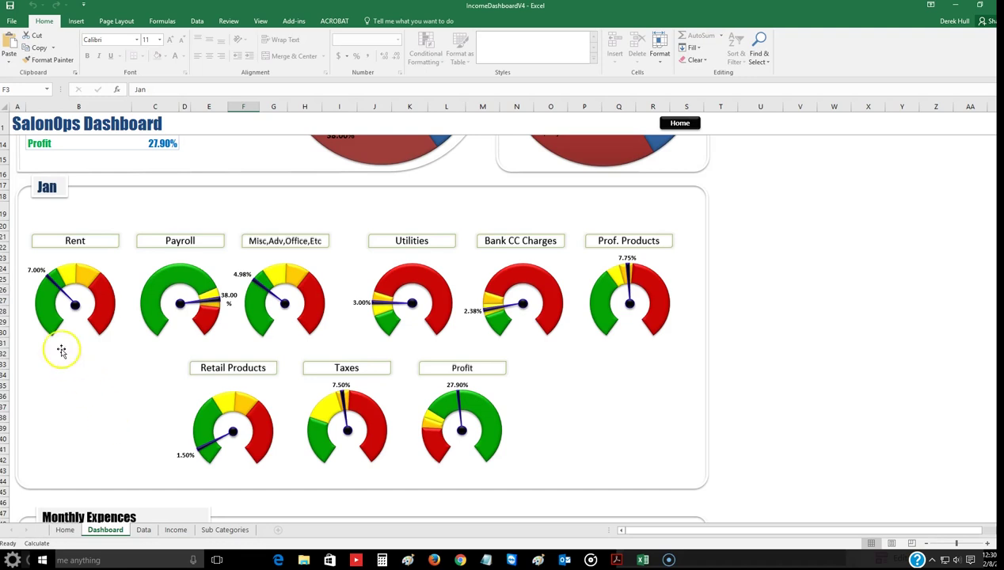
click(73, 276)
click(73, 274)
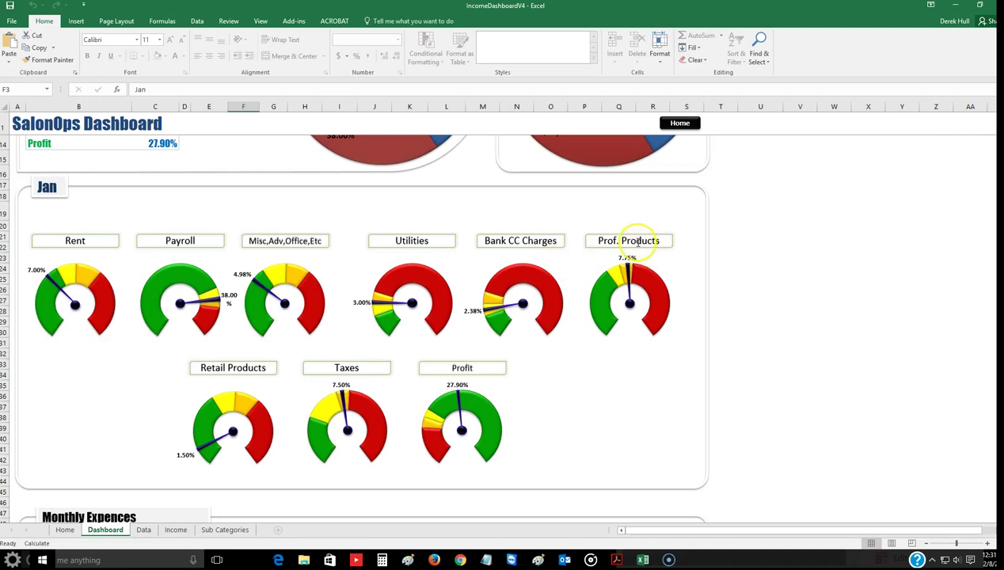
mouse_move(631, 283)
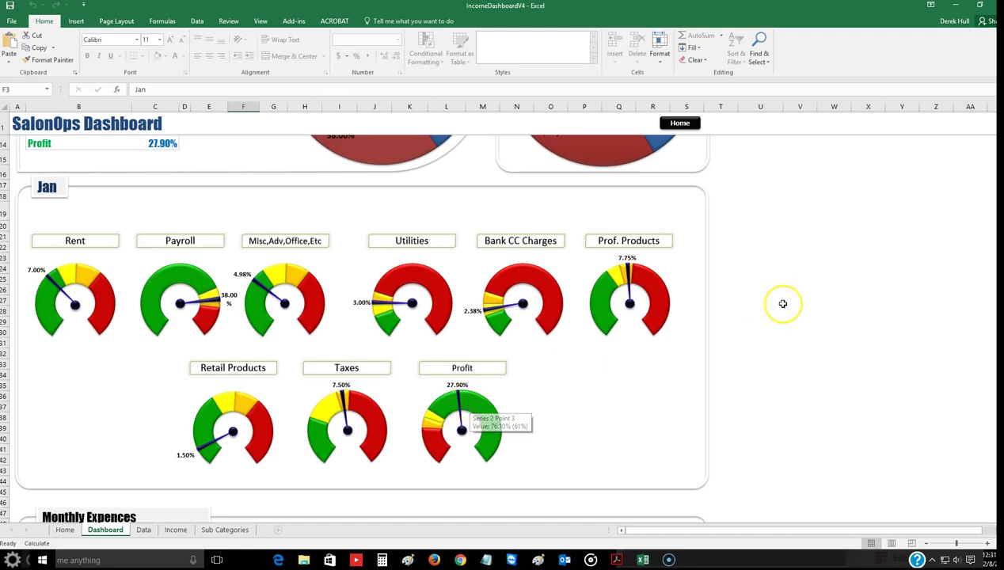
Examine the Monthly Expences charts on the Dashboard, from Rent through Profit, against their red and green limit lines.
scroll(814, 295, down, 8)
scroll(815, 295, down, 3)
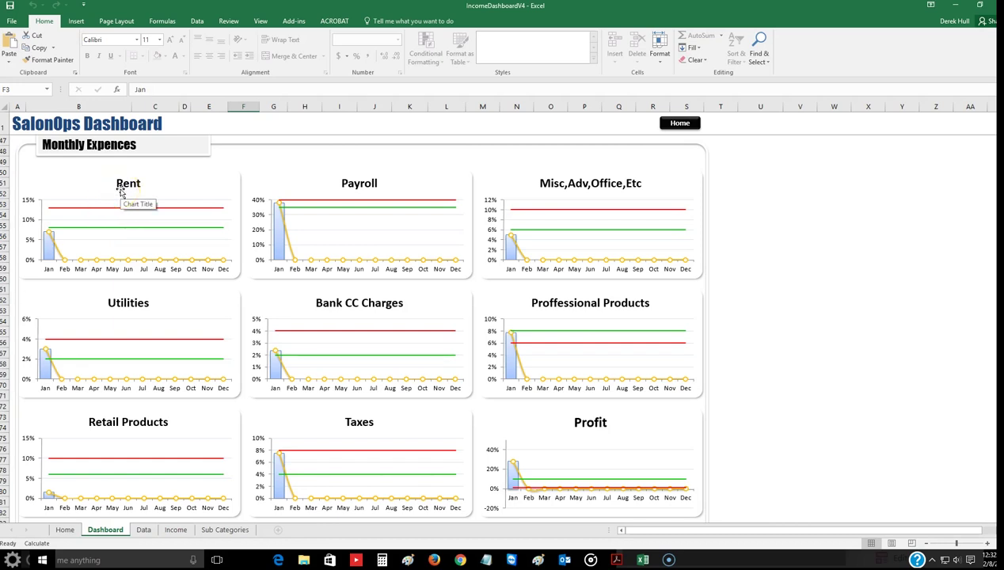
click(86, 242)
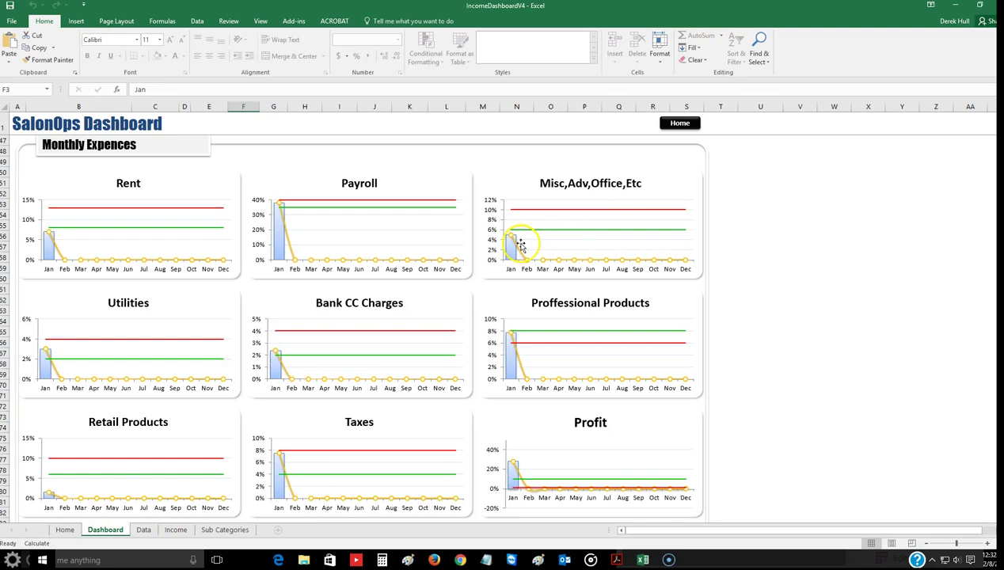
click(82, 349)
click(45, 348)
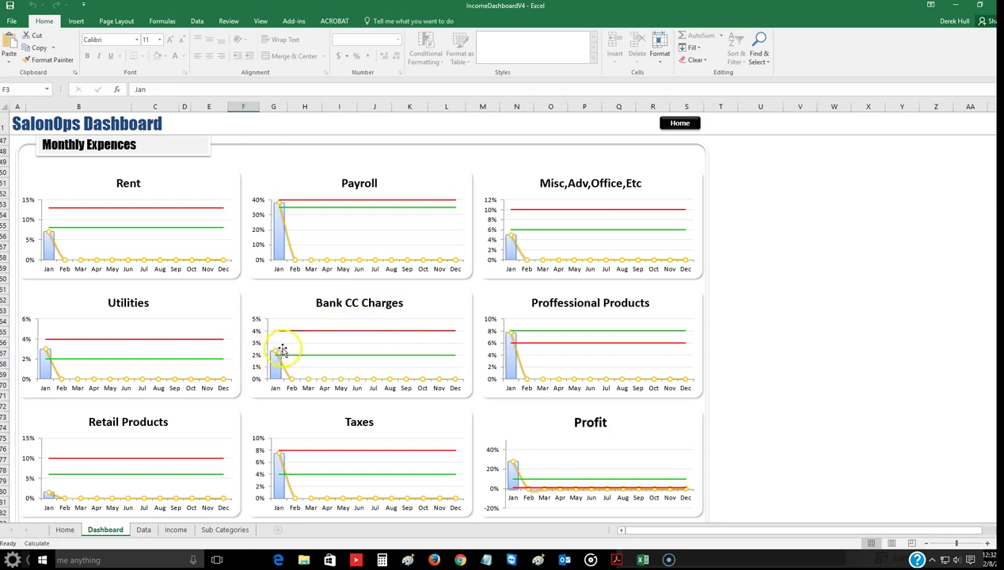
mouse_move(282, 353)
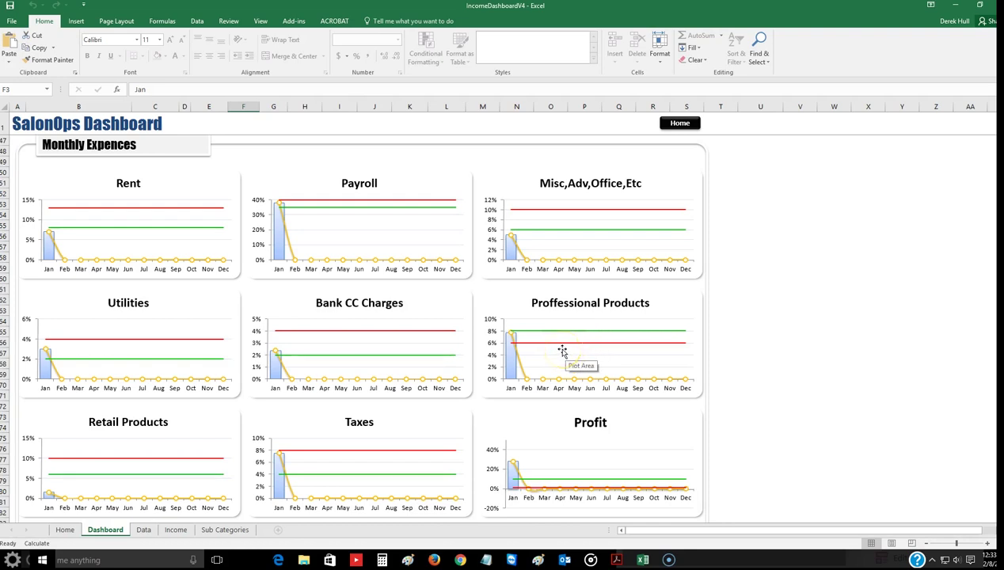
mouse_move(528, 336)
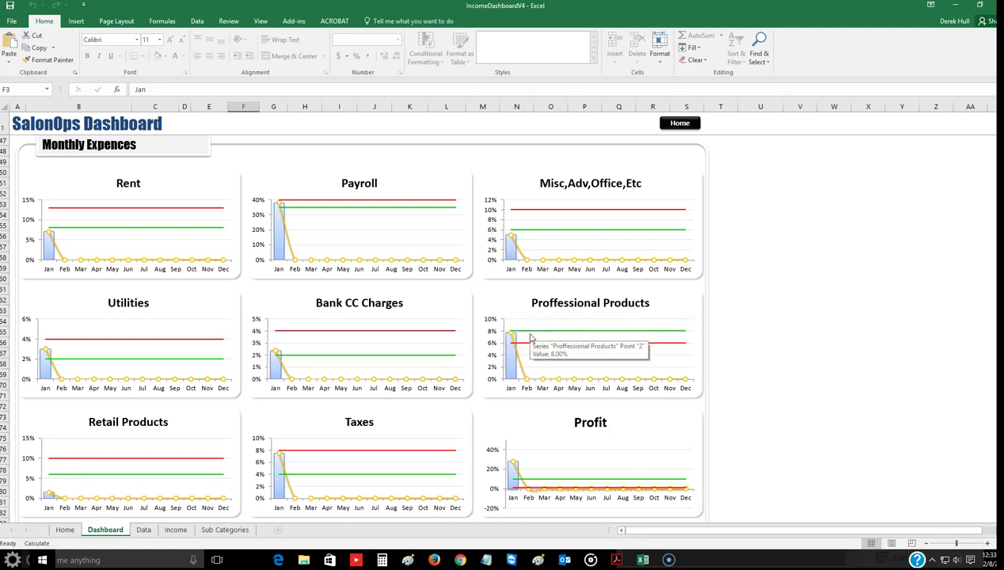
scroll(150, 432, down, 2)
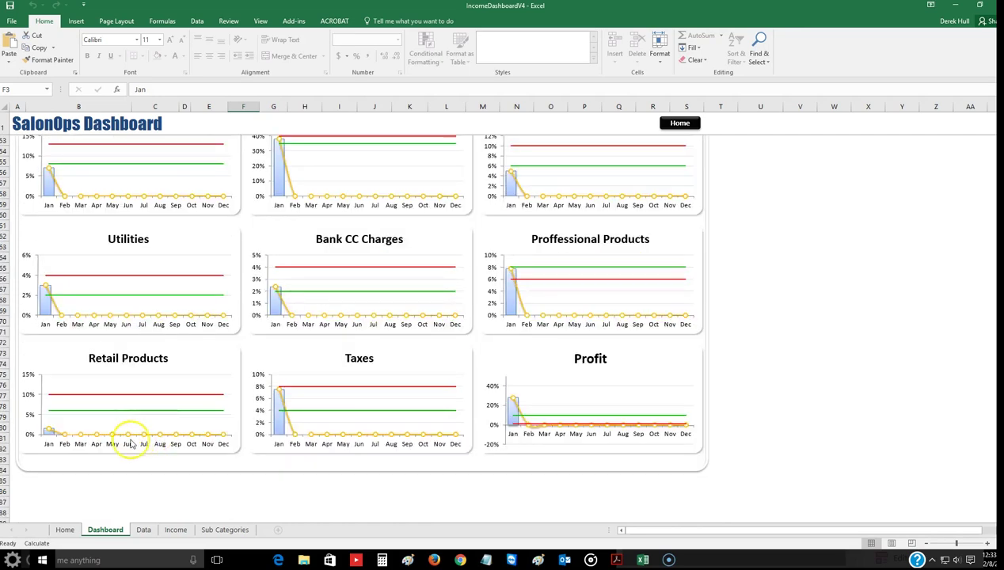
scroll(133, 440, down, 2)
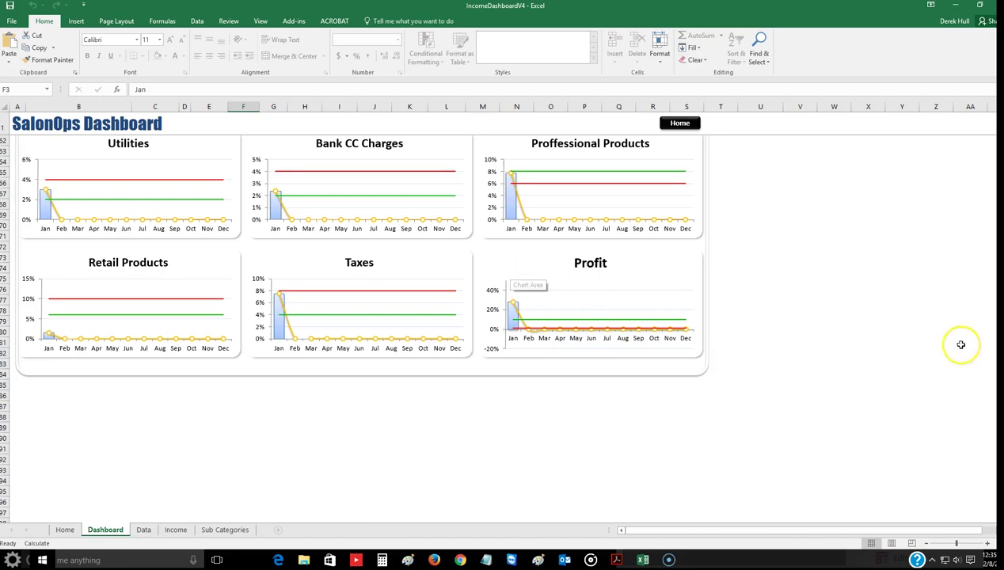
Return to the start of the Dashboard sheet and inspect the Payroll slice of the January chart.
scroll(935, 338, down, 5)
scroll(863, 339, up, 5)
scroll(829, 340, up, 15)
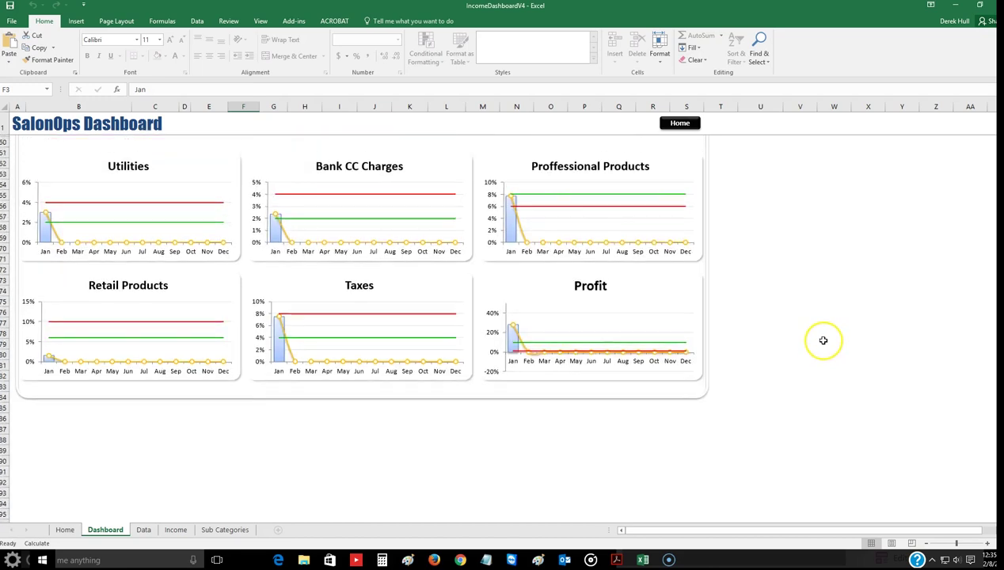
scroll(824, 340, up, 2)
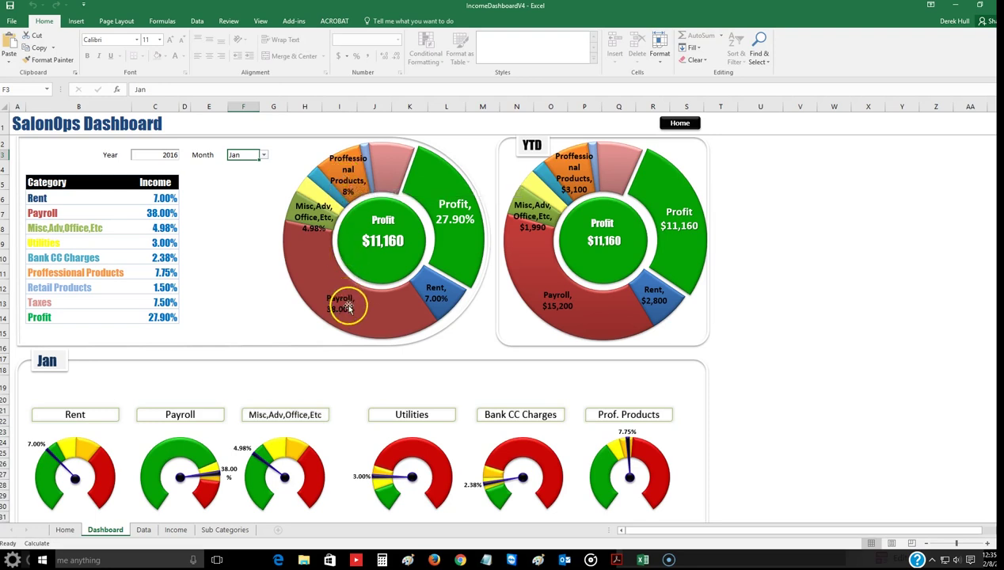
mouse_move(355, 313)
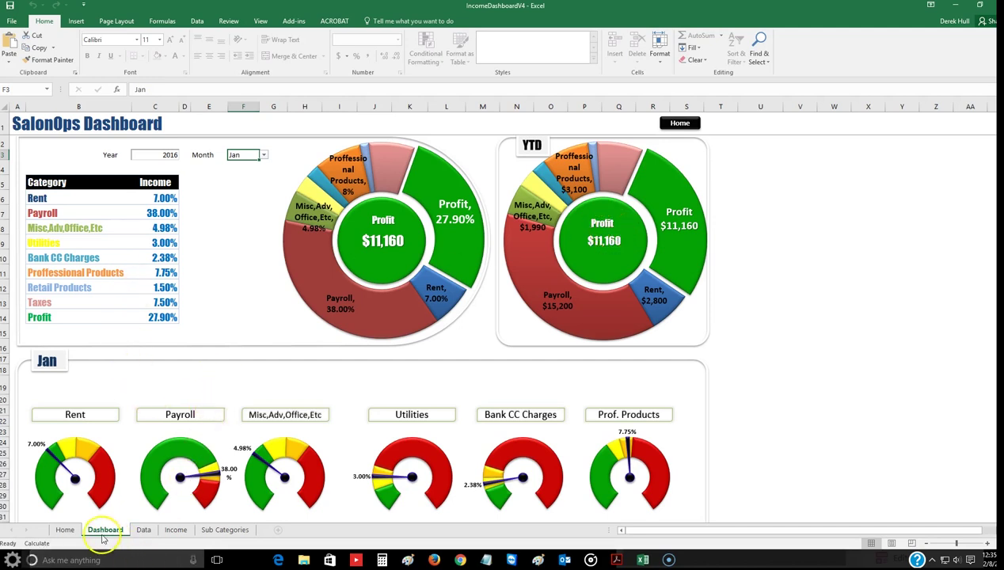
Open the Data sheet from the Home sheet link and review the January 2016 expense entries and the blocks for the following years.
click(66, 530)
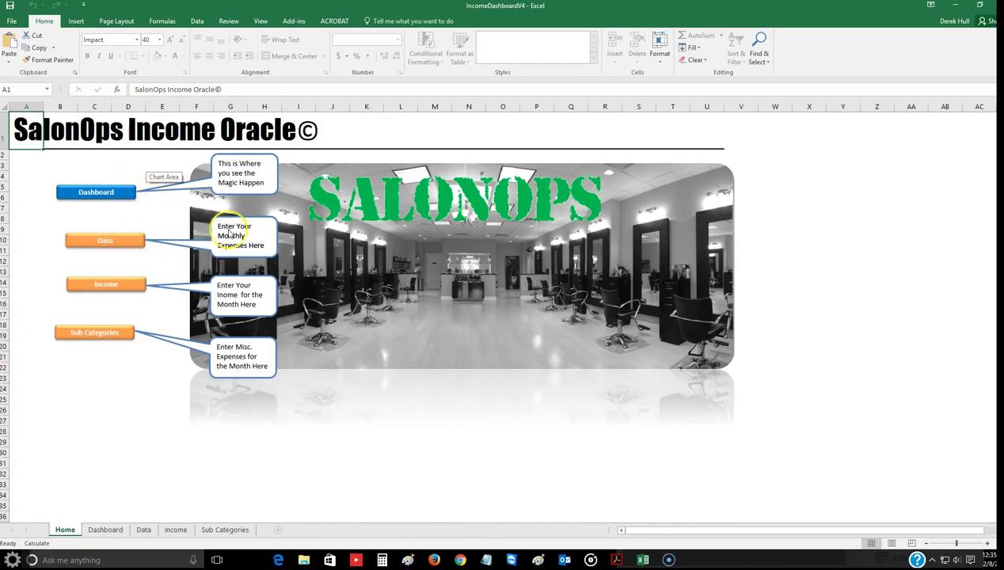
click(130, 240)
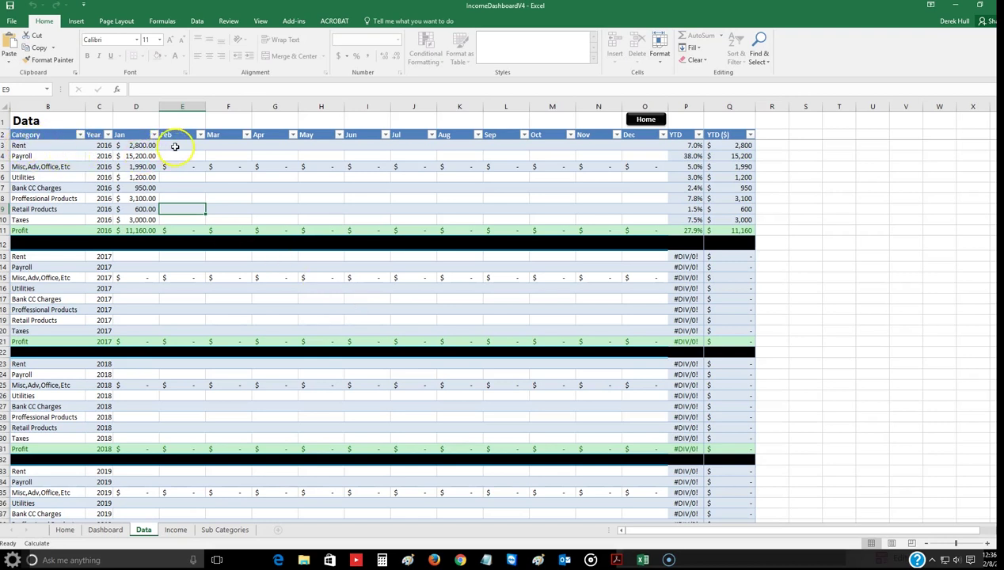
click(143, 146)
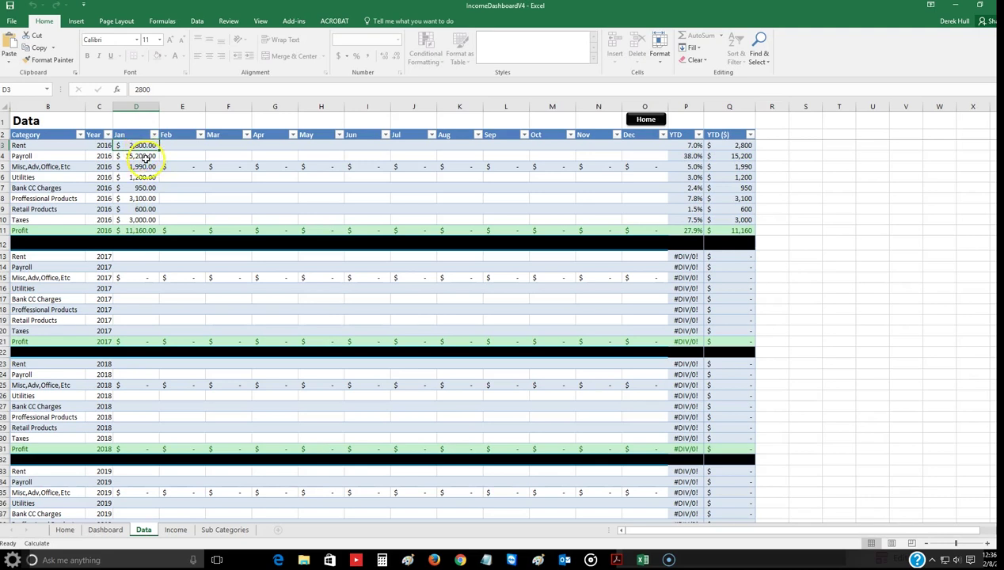
click(141, 155)
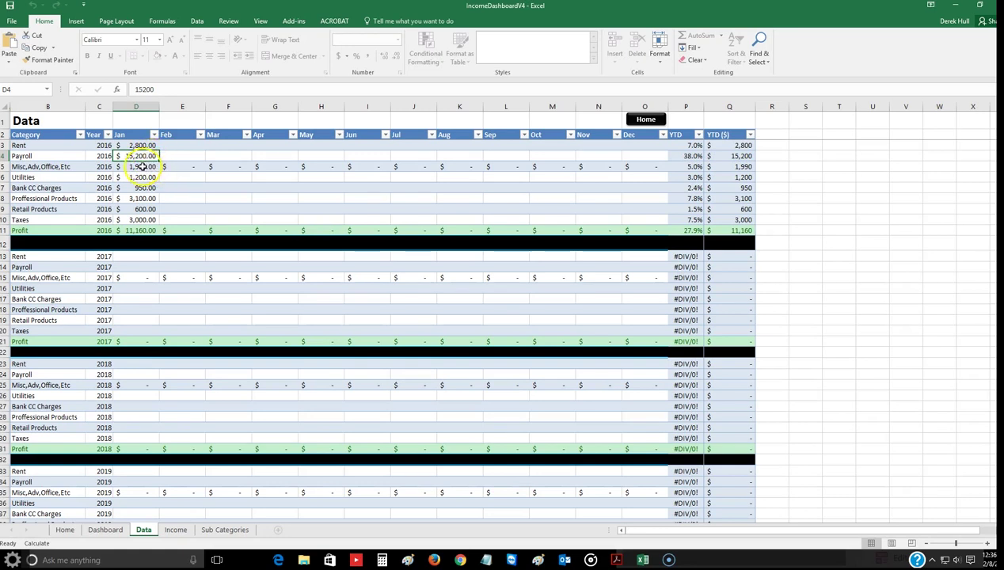
key(F2)
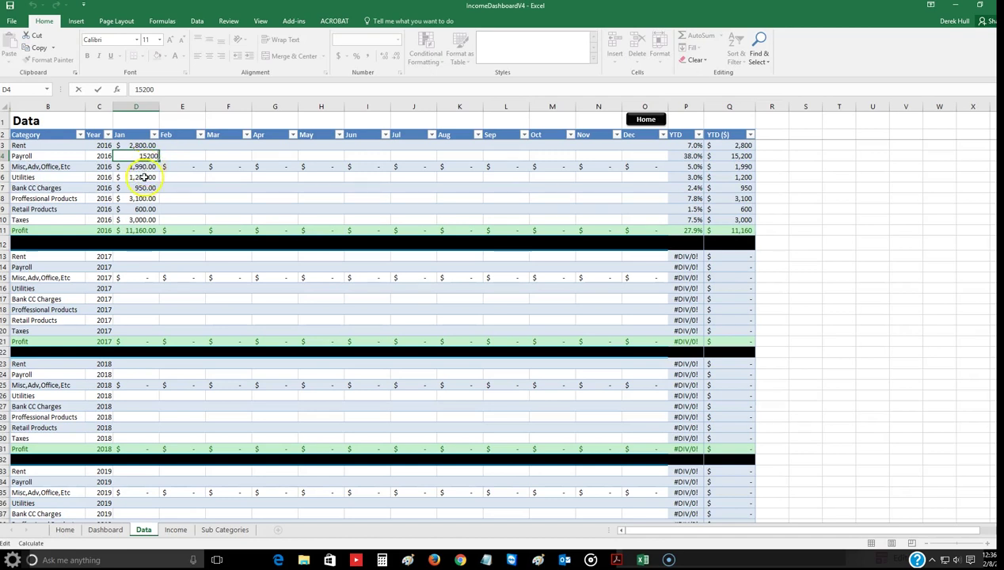
click(144, 177)
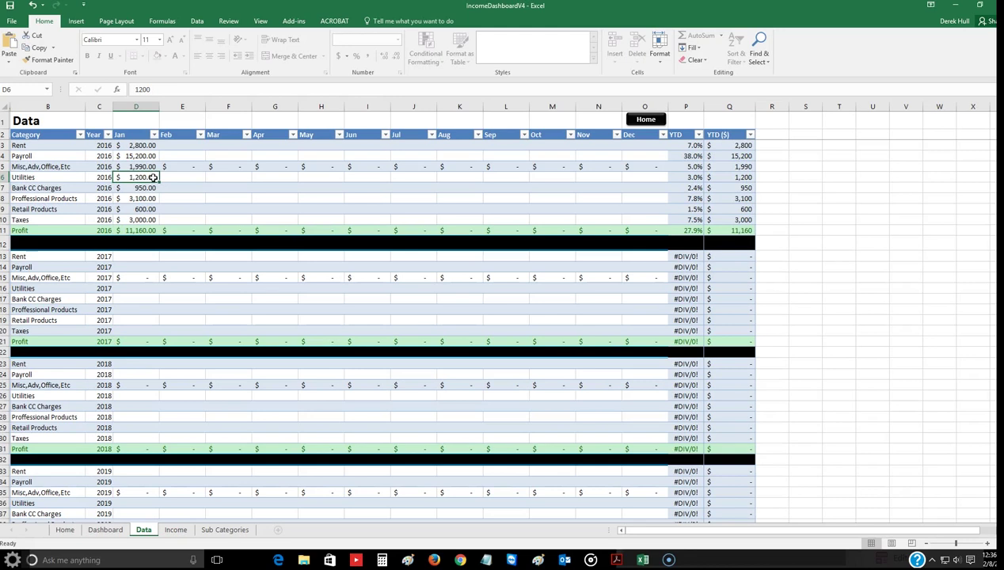
click(140, 187)
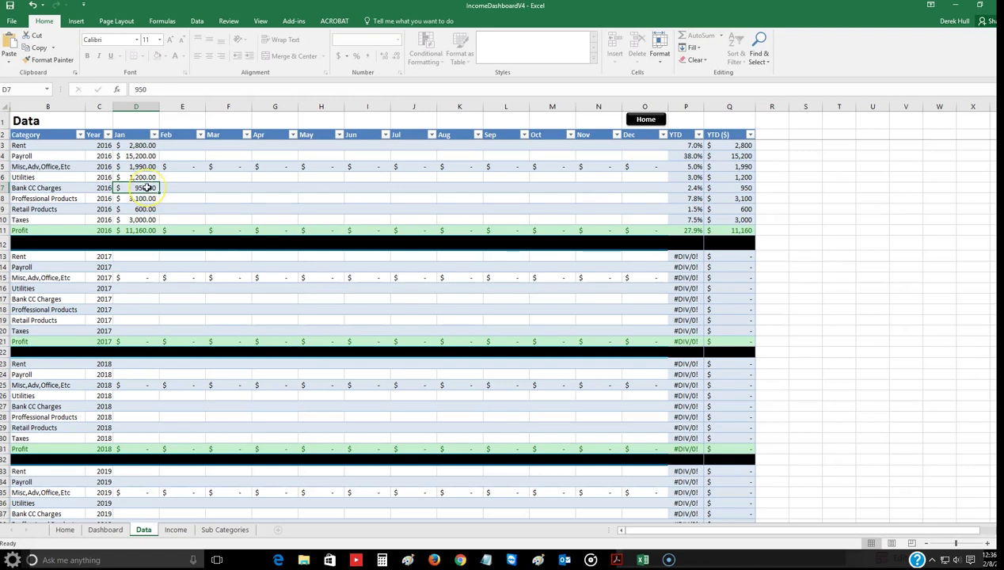
click(139, 199)
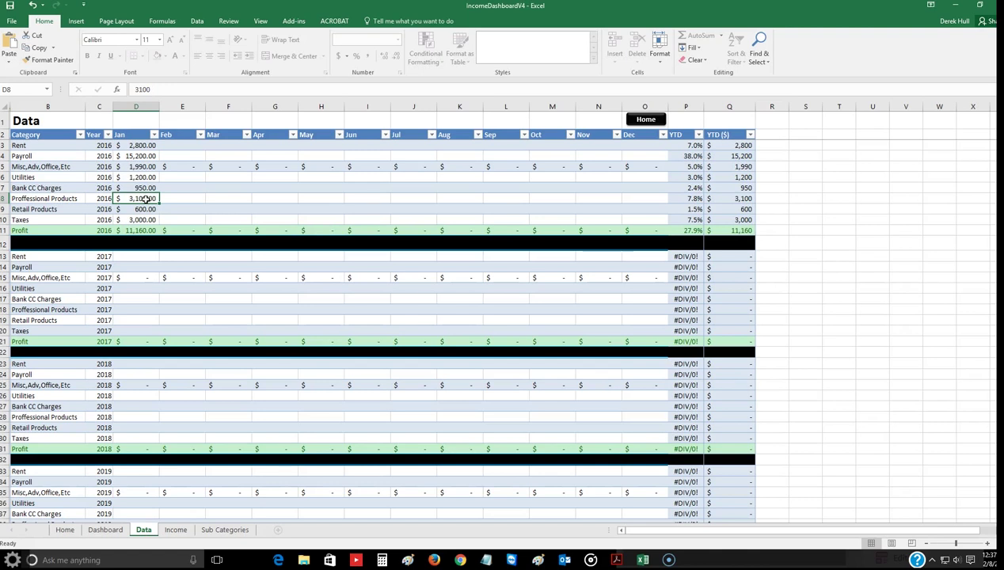
click(144, 209)
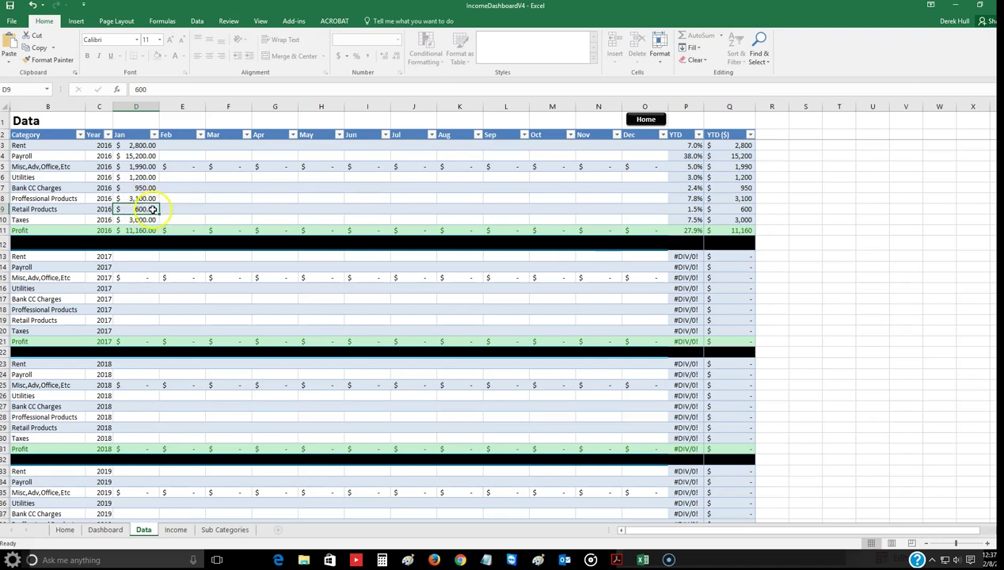
click(149, 220)
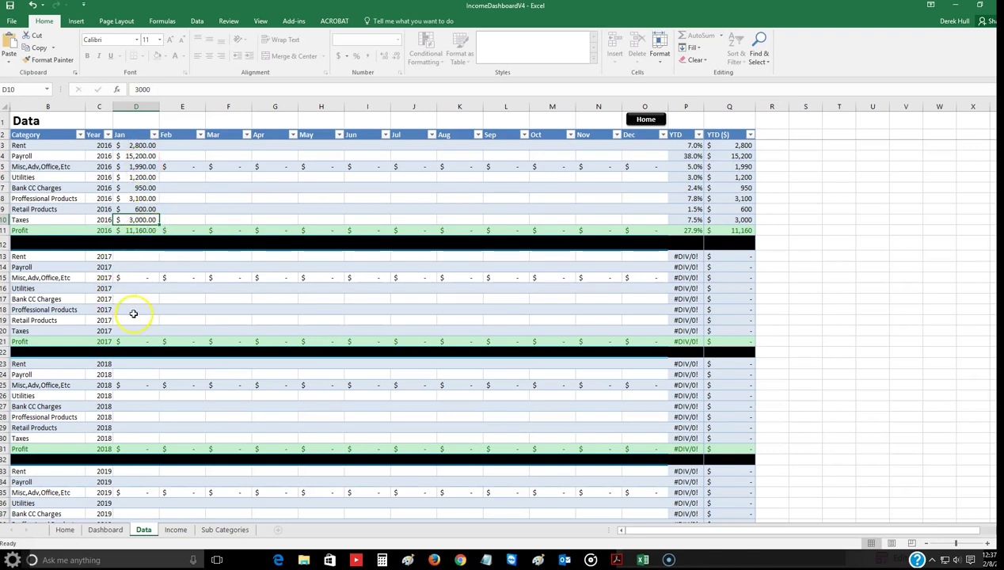
scroll(62, 226, down, 3)
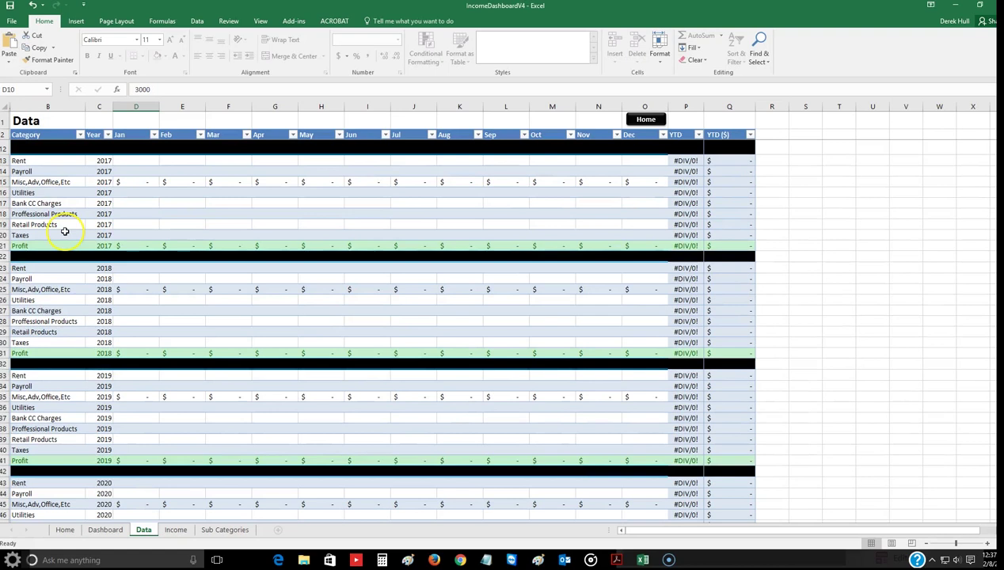
scroll(64, 230, up, 3)
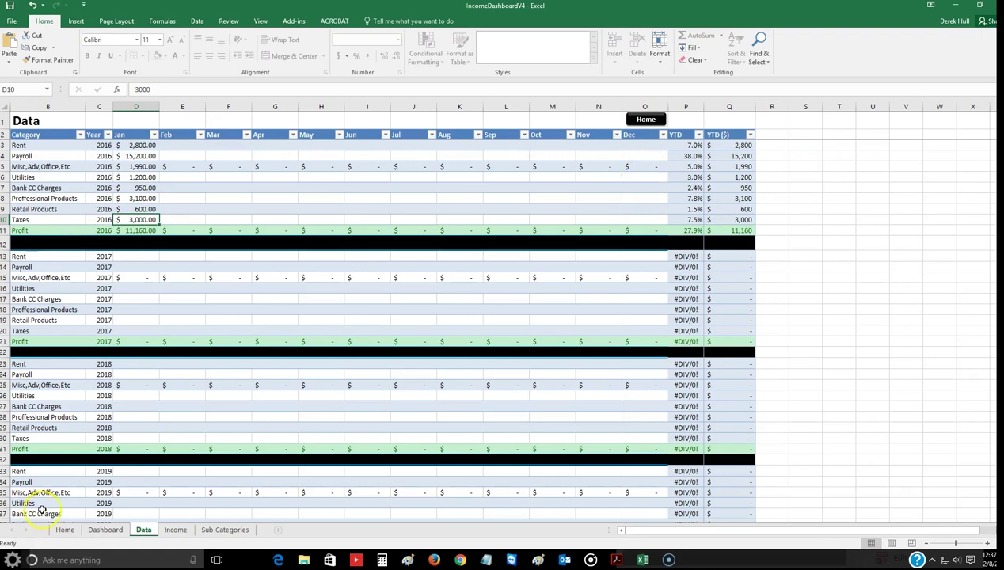
Open the Income sheet, check the January 2016 total income entry and select the February 2016 one.
click(177, 529)
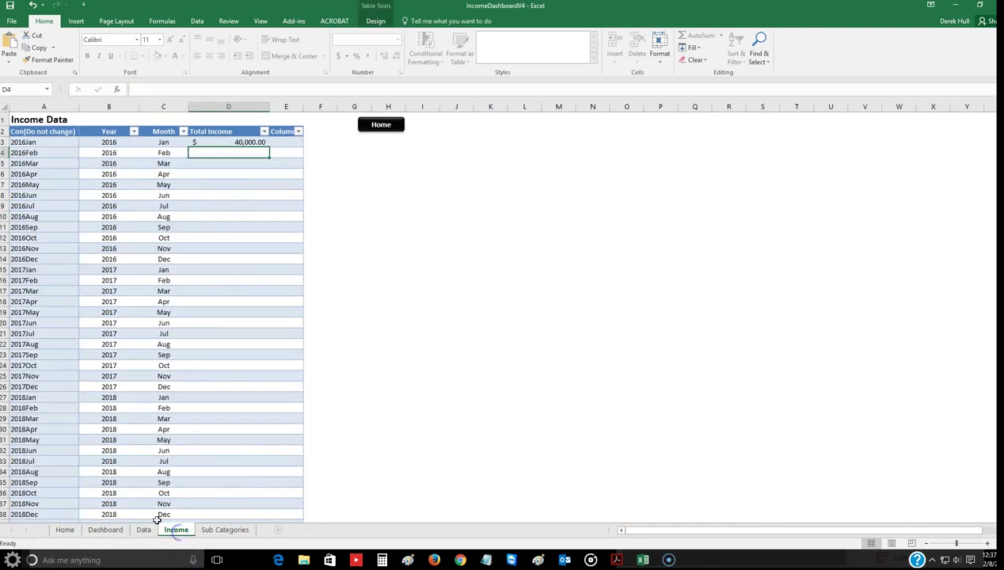
click(236, 144)
click(235, 155)
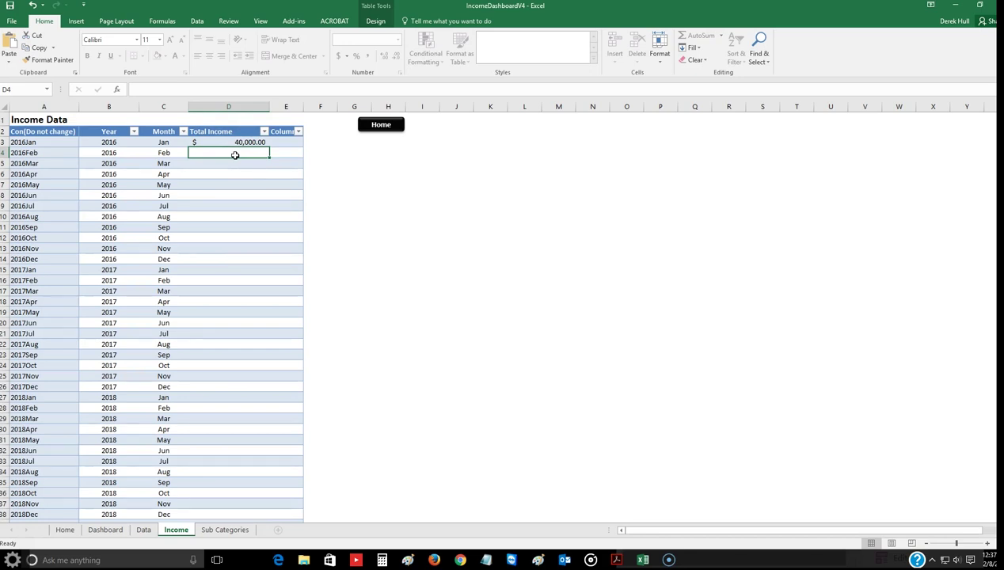
Open the Sub Categories sheet and review its January 2016 miscellaneous expense entries and the blocks for the following years.
click(214, 530)
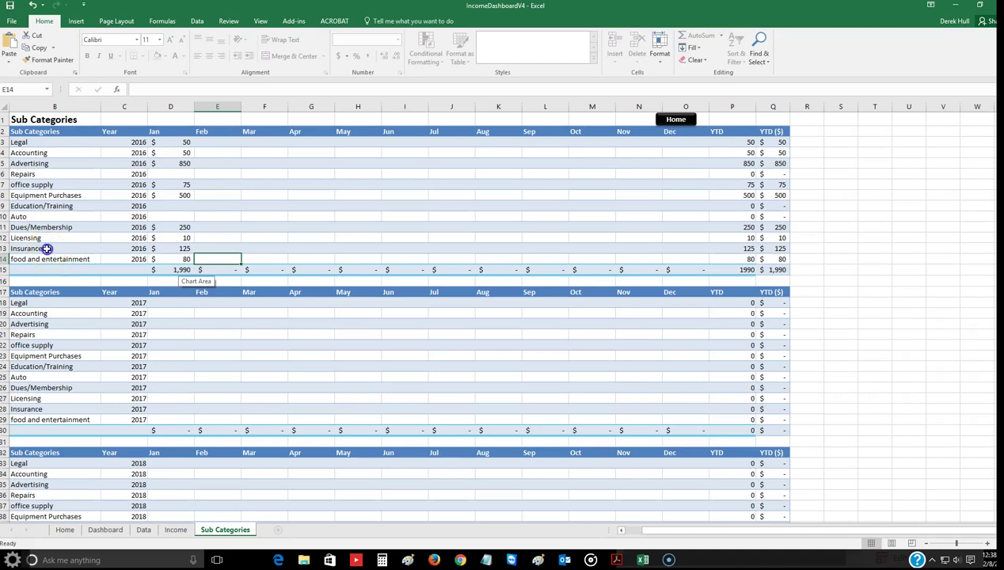
click(60, 228)
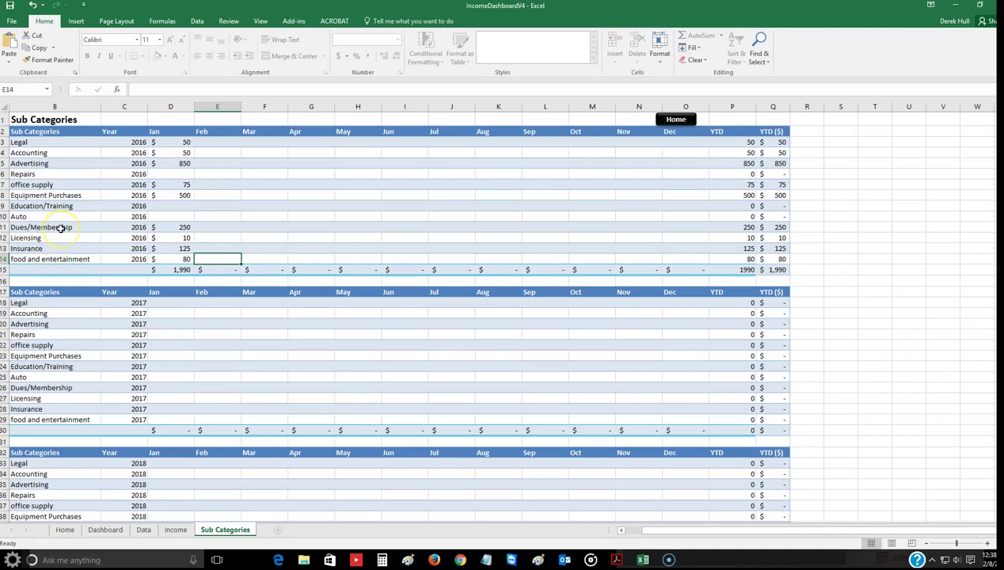
click(73, 195)
click(140, 194)
click(95, 197)
click(179, 239)
click(187, 260)
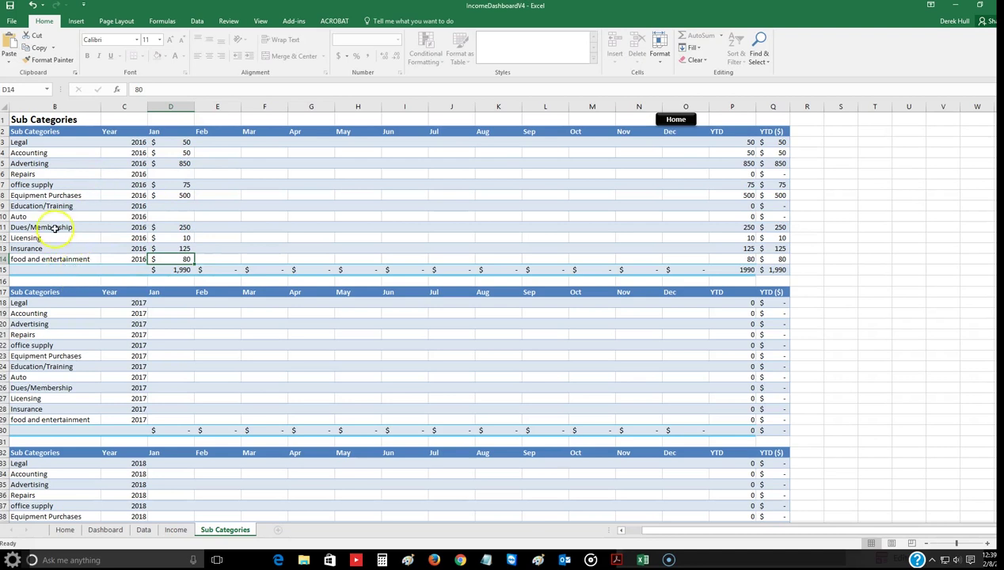
click(180, 217)
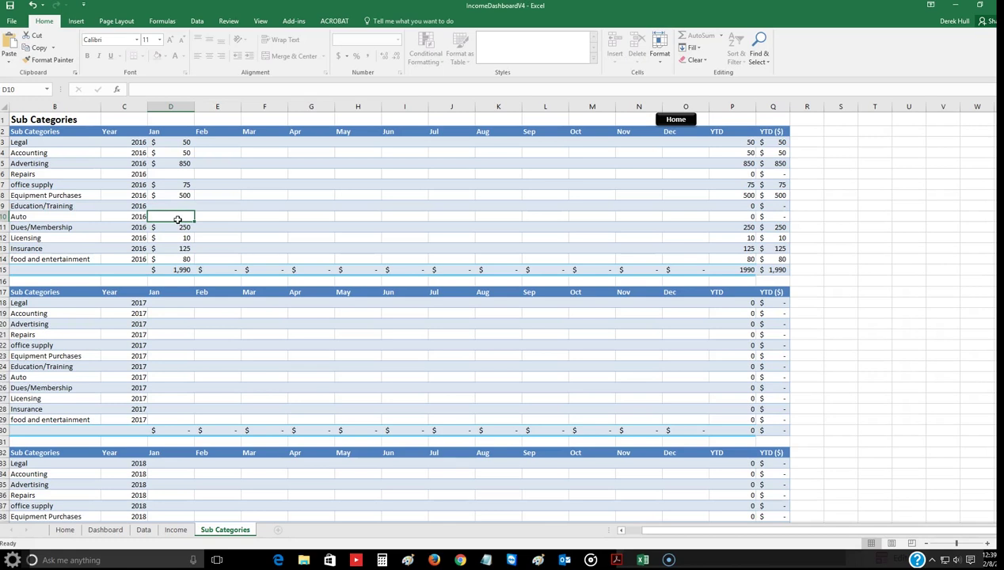
scroll(135, 287, down, 10)
scroll(143, 301, up, 10)
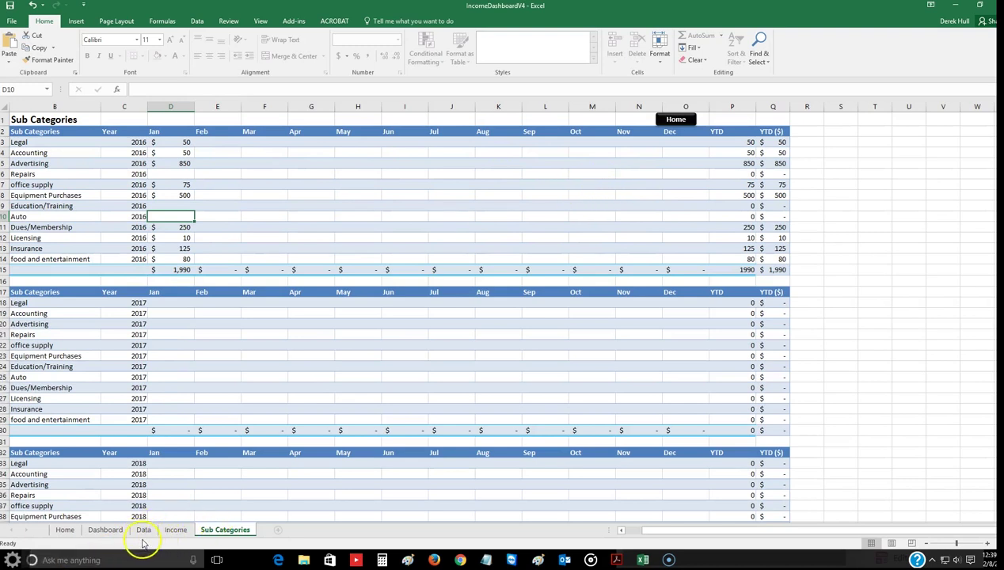
Return to the Dashboard sheet and look over the category percentages, the January and YTD charts and the gauge section.
click(106, 530)
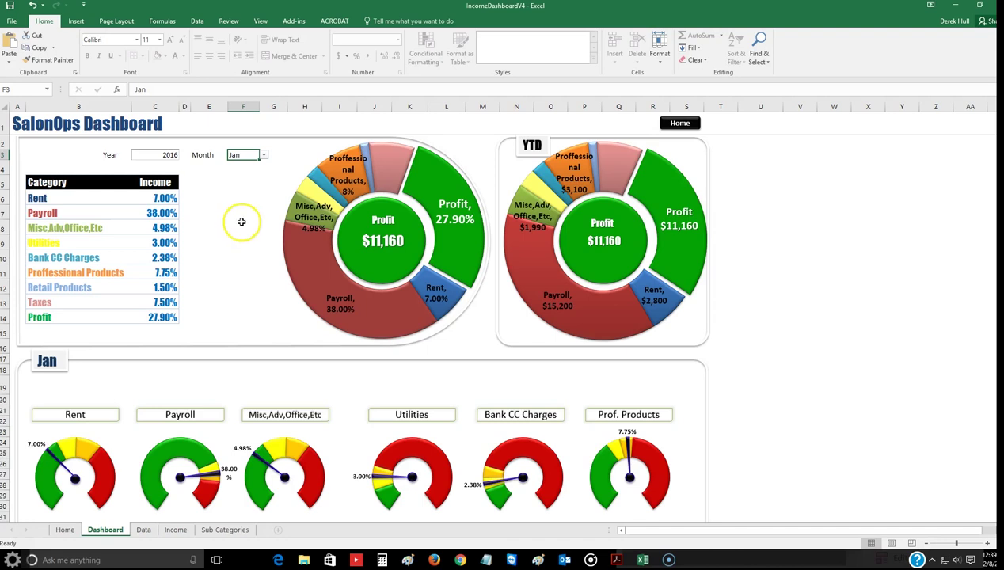
scroll(240, 223, down, 2)
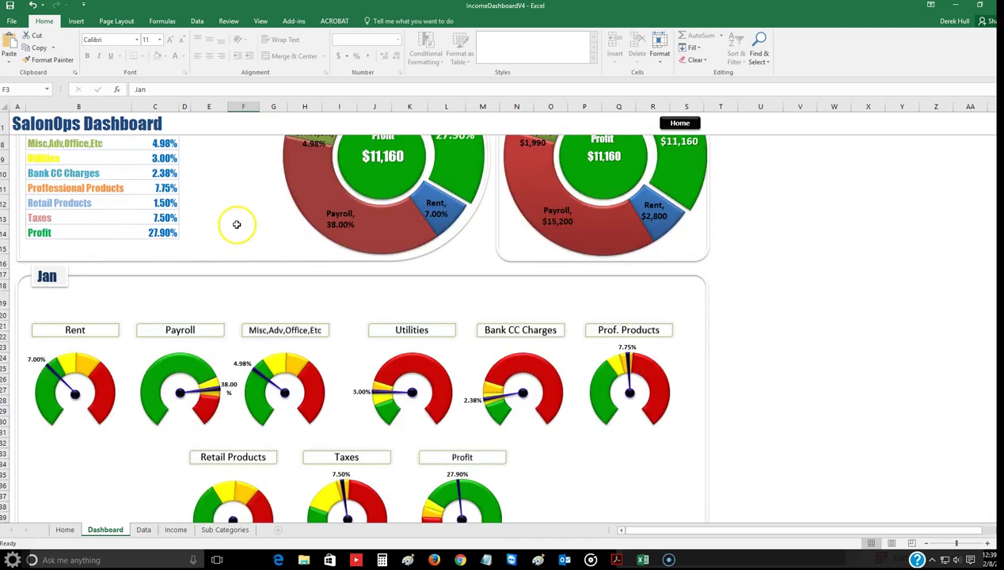
scroll(236, 224, down, 2)
scroll(236, 225, up, 4)
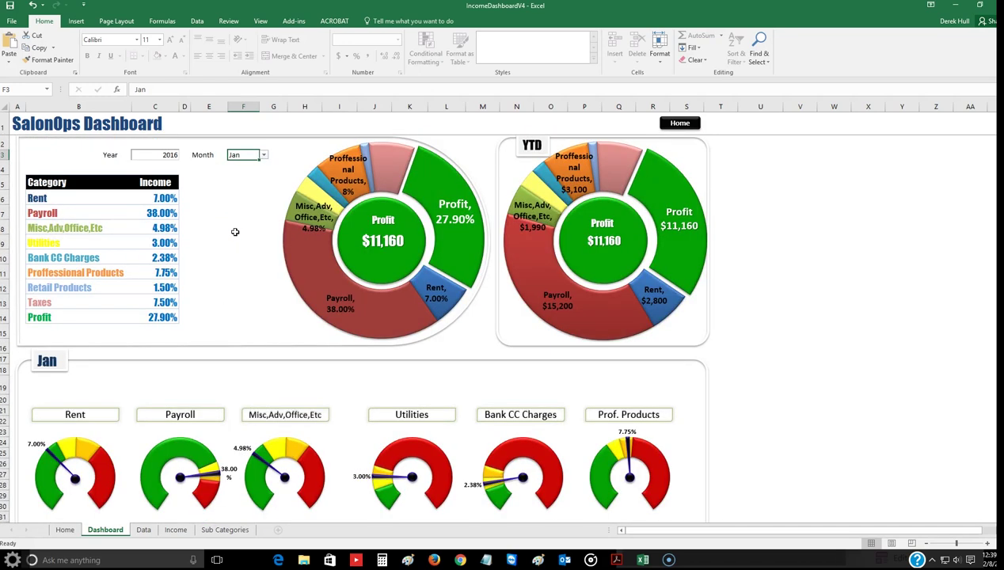
scroll(234, 231, down, 3)
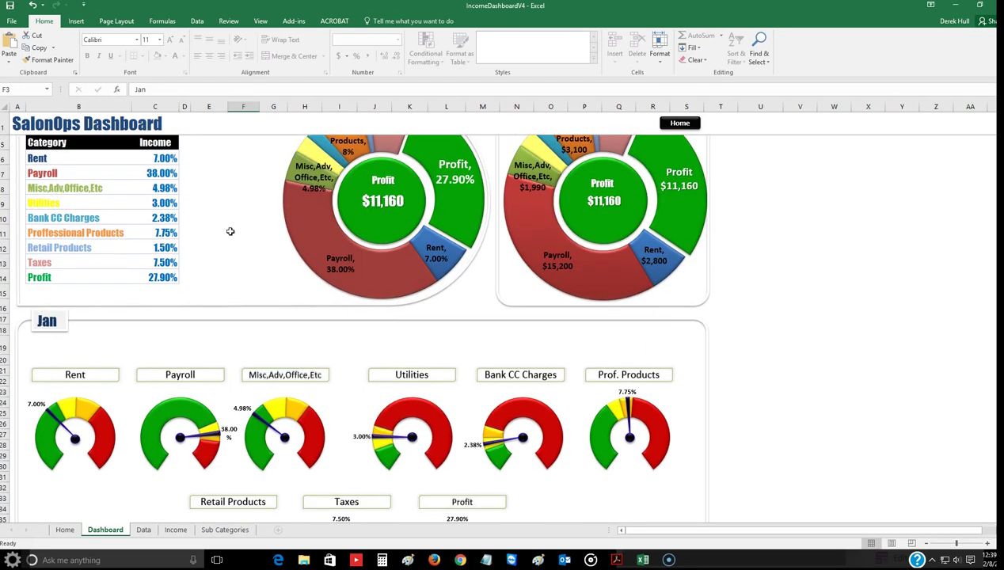
scroll(232, 234, down, 1)
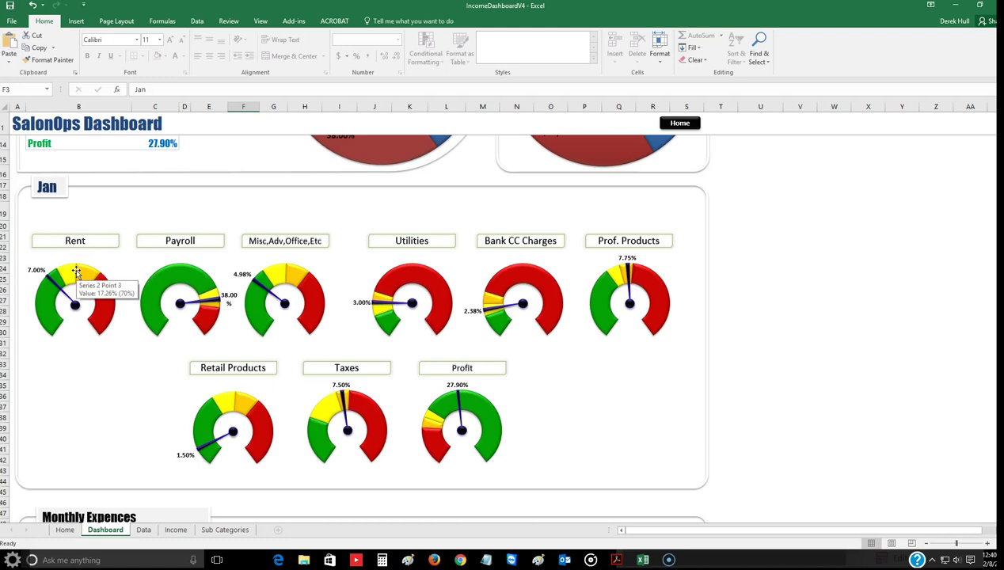
Examine the January gauges from Rent through Taxes, comparing each needle with its green, yellow and red zones.
click(76, 272)
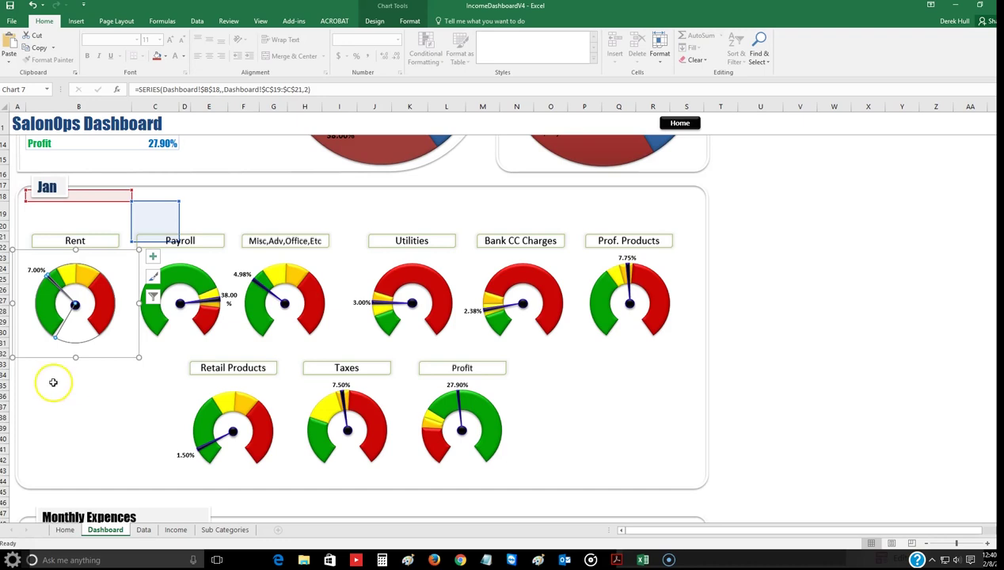
click(86, 431)
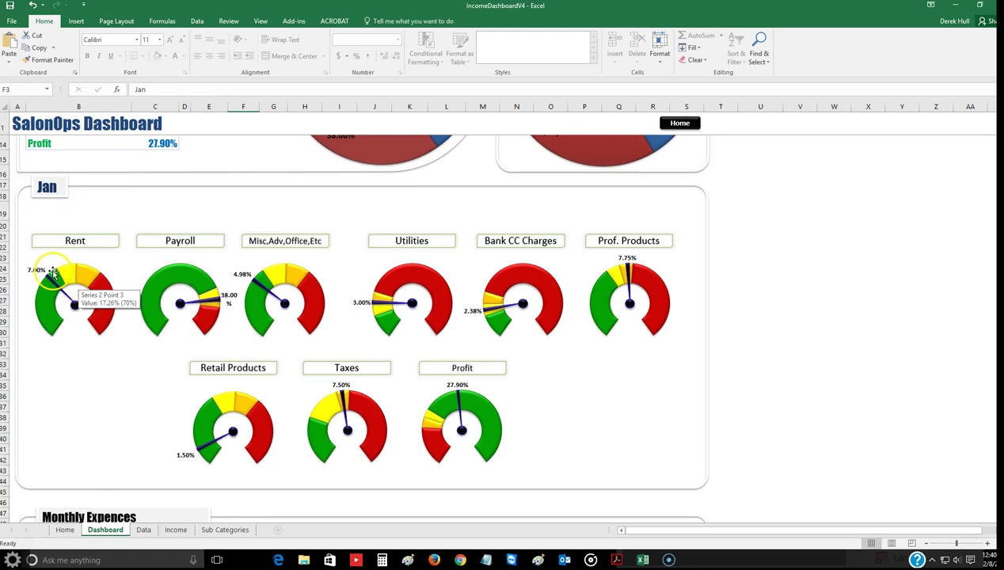
mouse_move(51, 318)
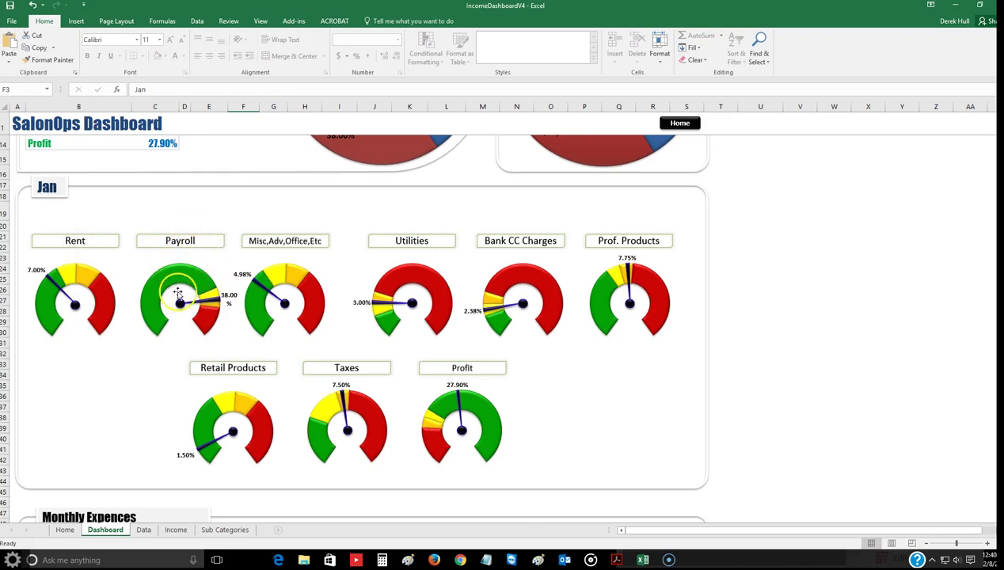
mouse_move(184, 303)
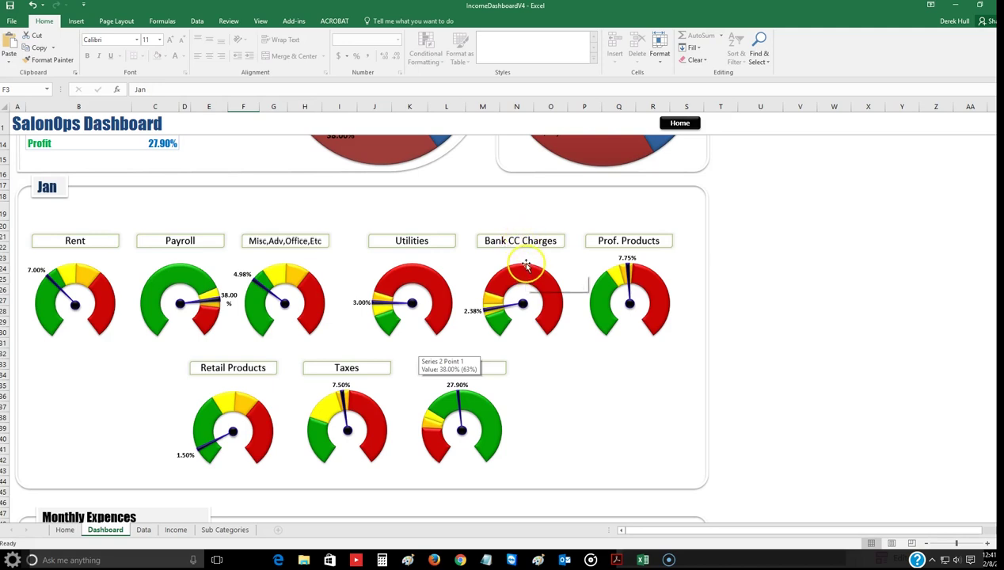
mouse_move(527, 264)
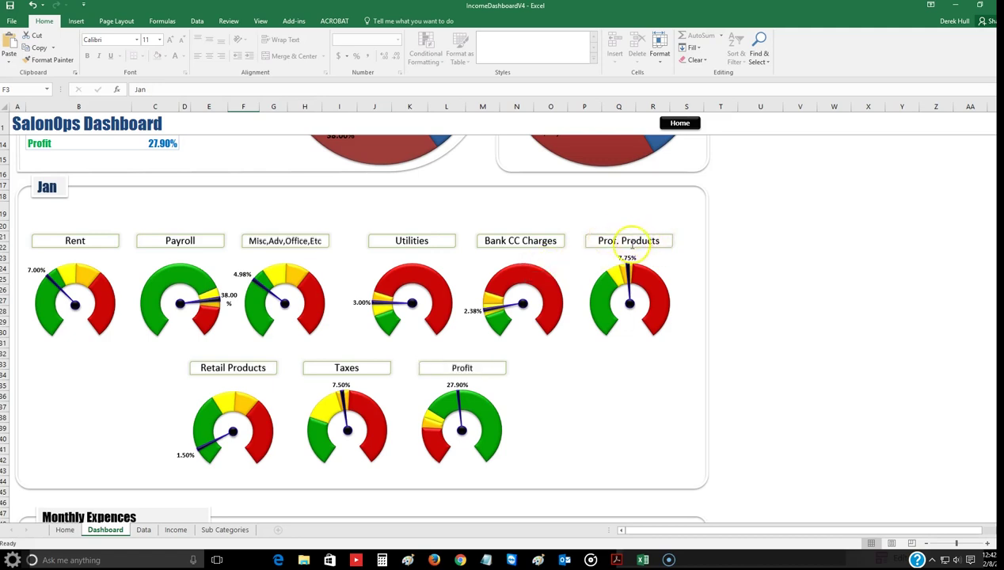
mouse_move(633, 315)
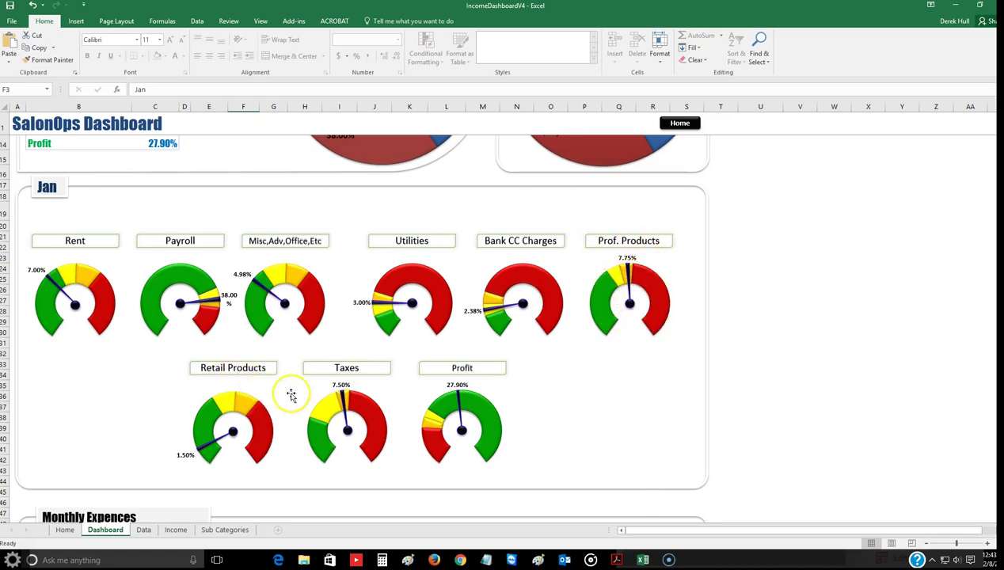
mouse_move(232, 420)
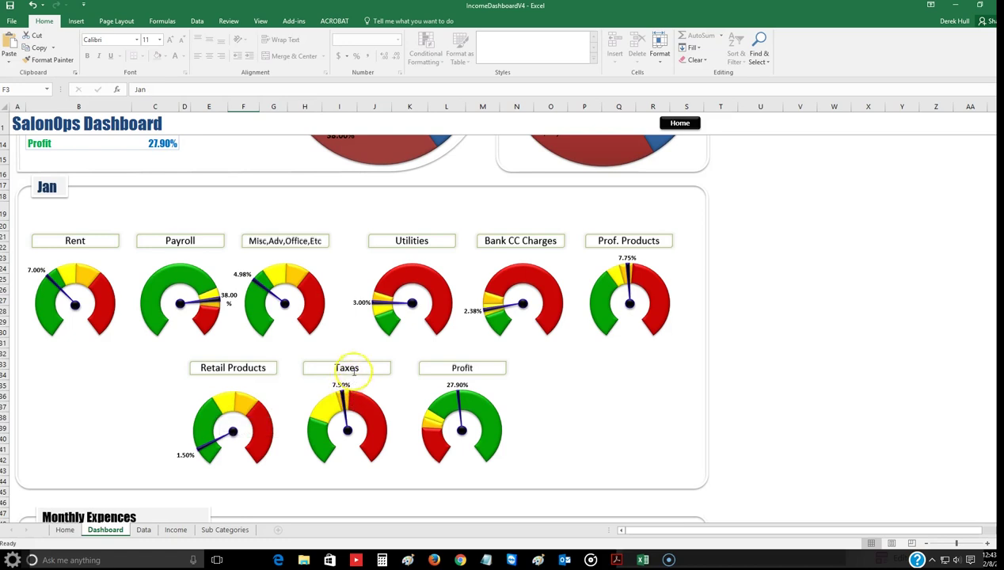
mouse_move(369, 412)
Inspect the January Payroll and Profit gauges on the Dashboard and return to the Home sheet.
click(197, 247)
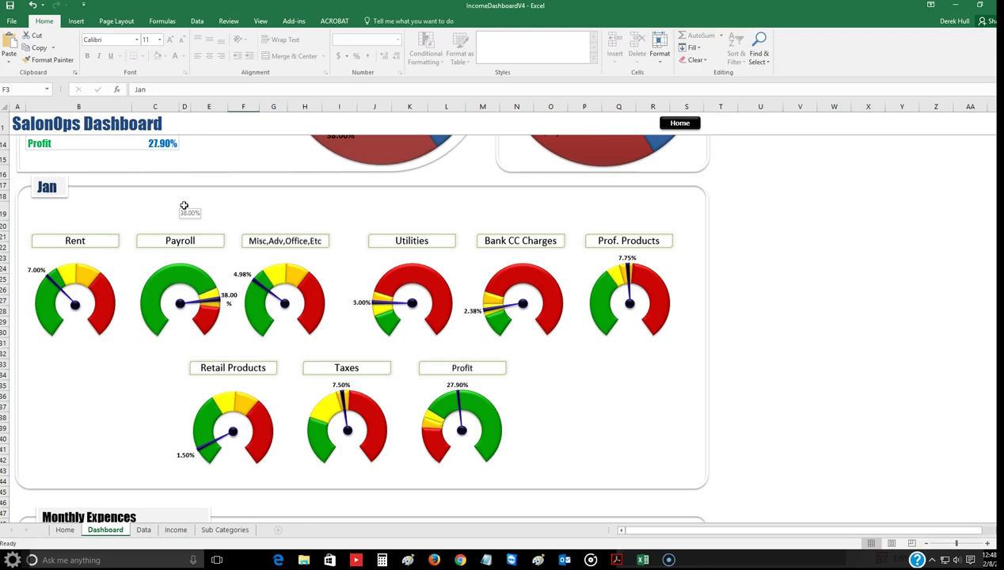
click(180, 200)
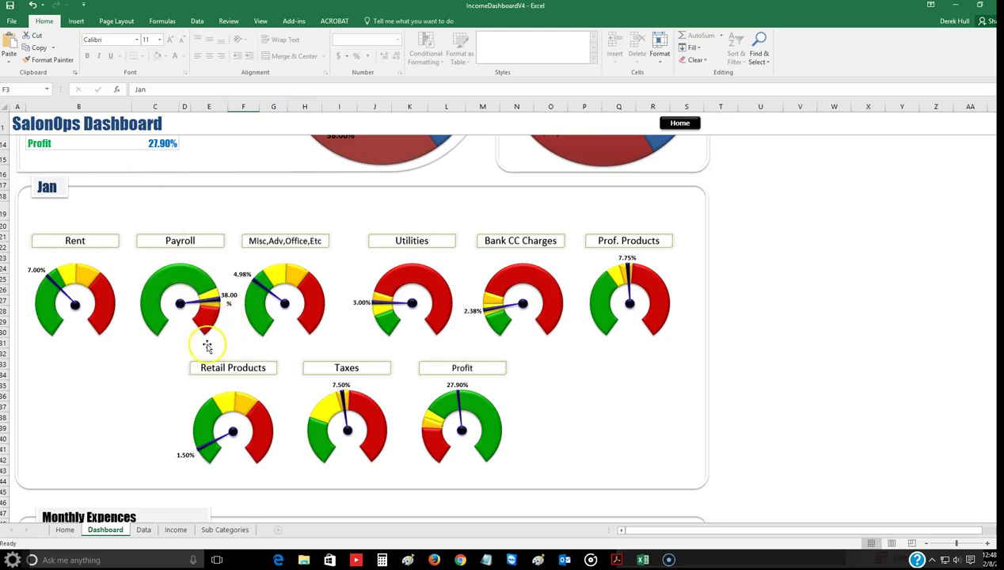
mouse_move(478, 405)
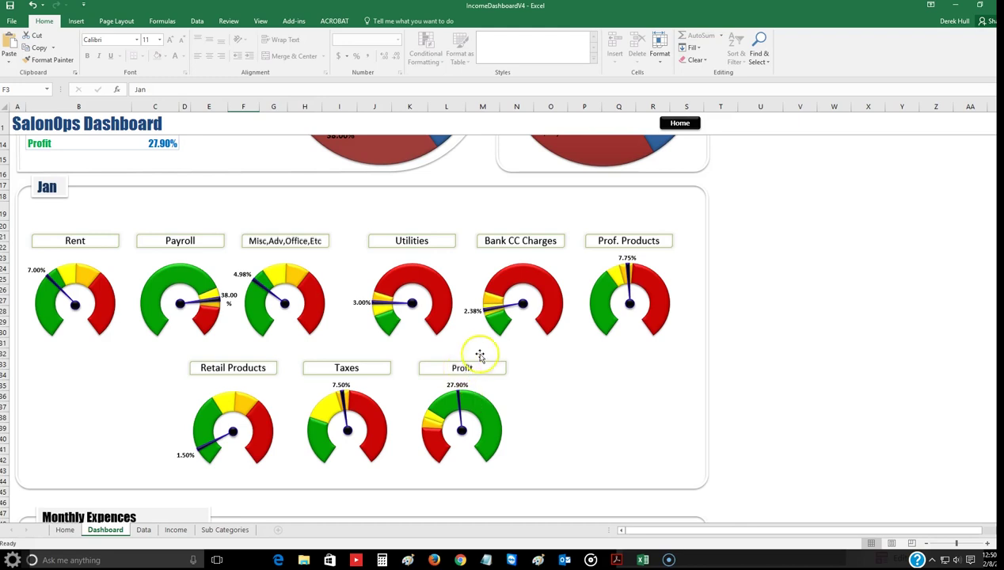
scroll(197, 327, up, 4)
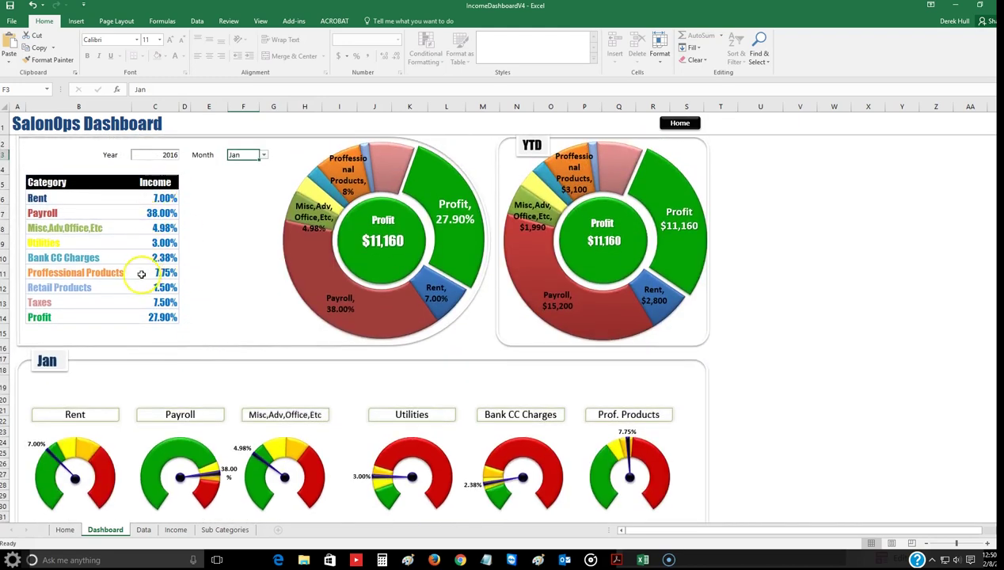
click(67, 530)
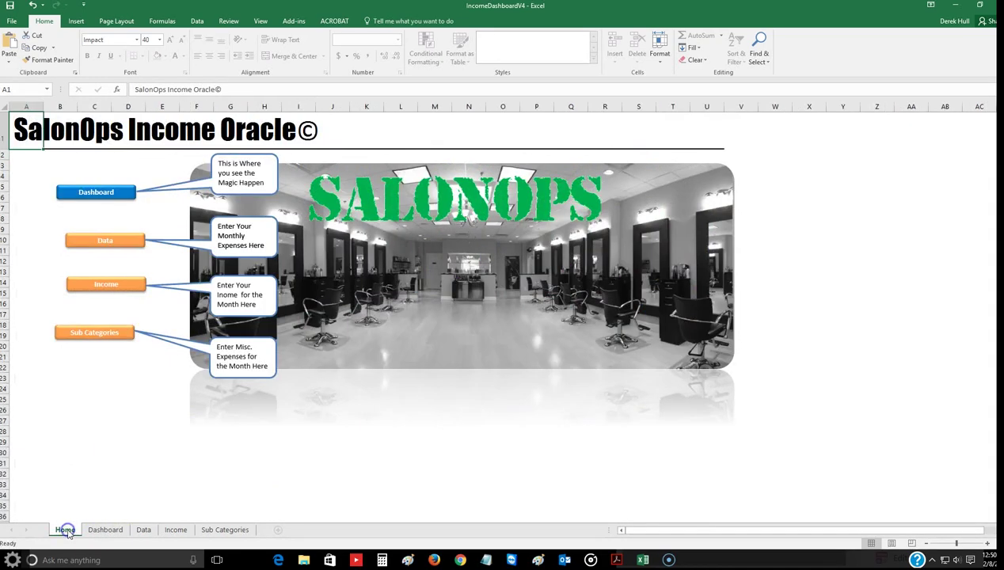